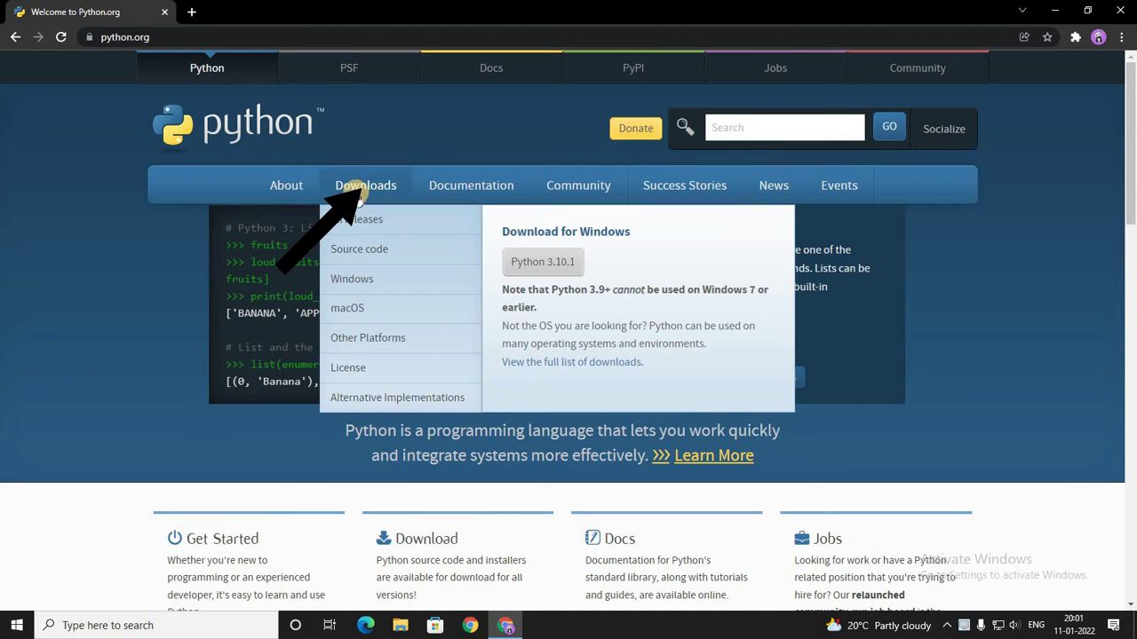
Open the Python 3.10.1 release page from the list of specific releases on the Python downloads page.
click(362, 191)
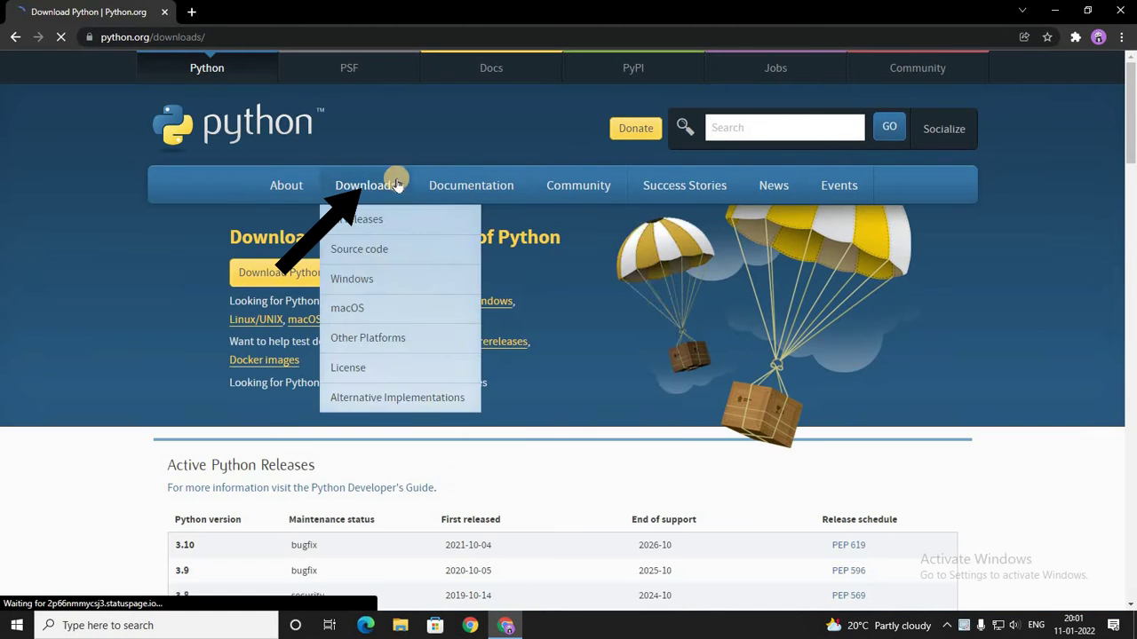
scroll(553, 430, down, 1)
scroll(553, 431, down, 5)
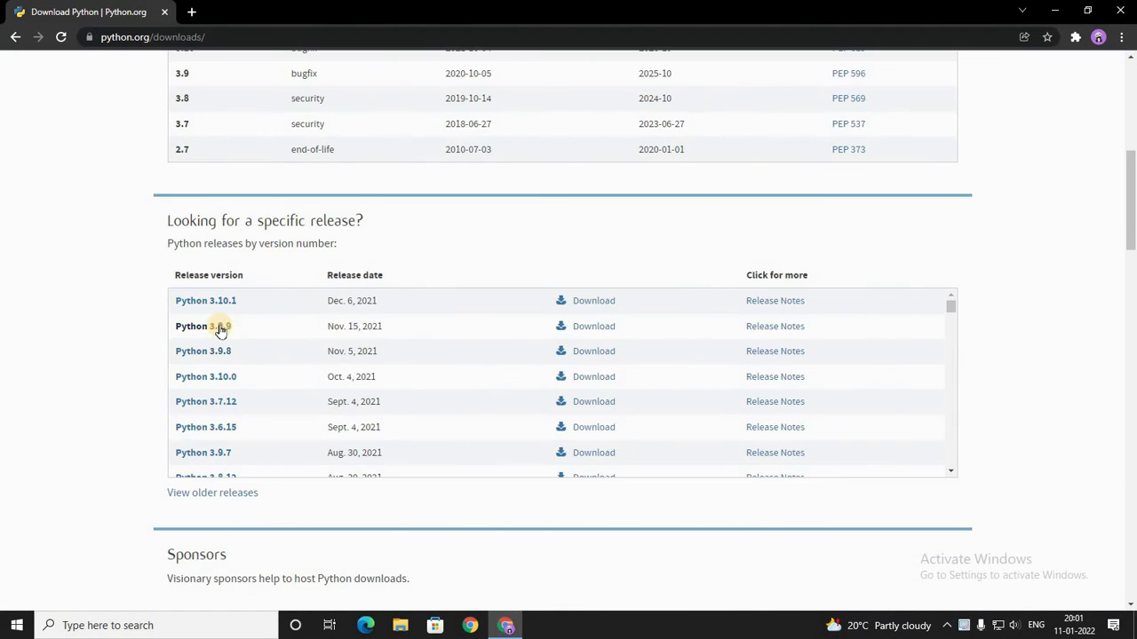
click(589, 305)
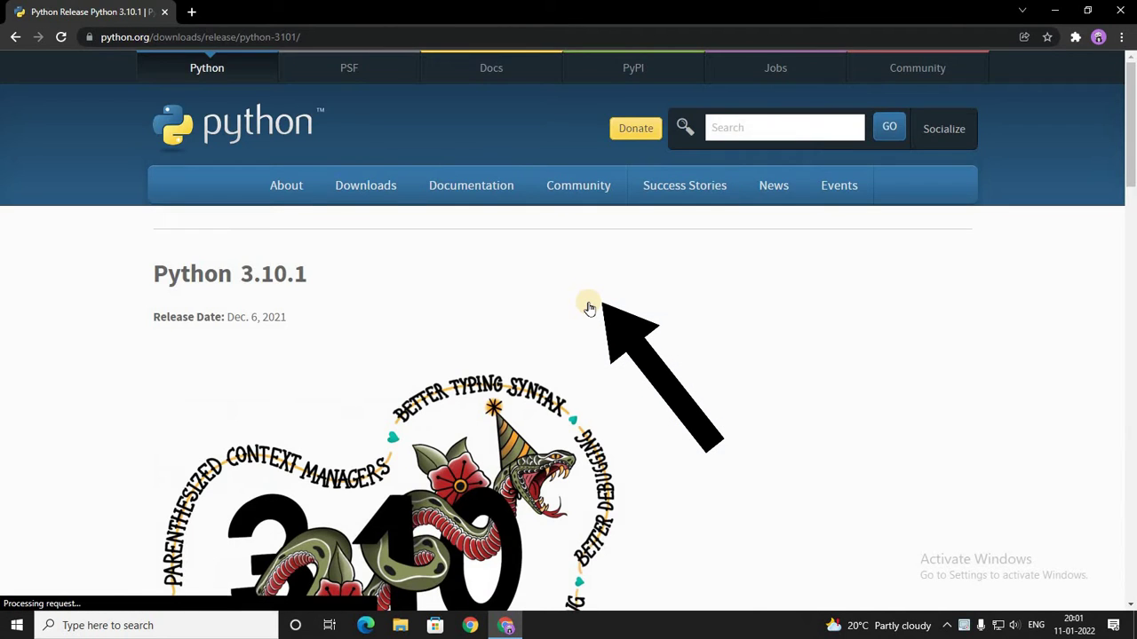
Download the 64-bit Windows installer of Python 3.10.1 from the release's Files table and minimize the browser.
scroll(589, 300, down, 3)
scroll(627, 290, down, 3)
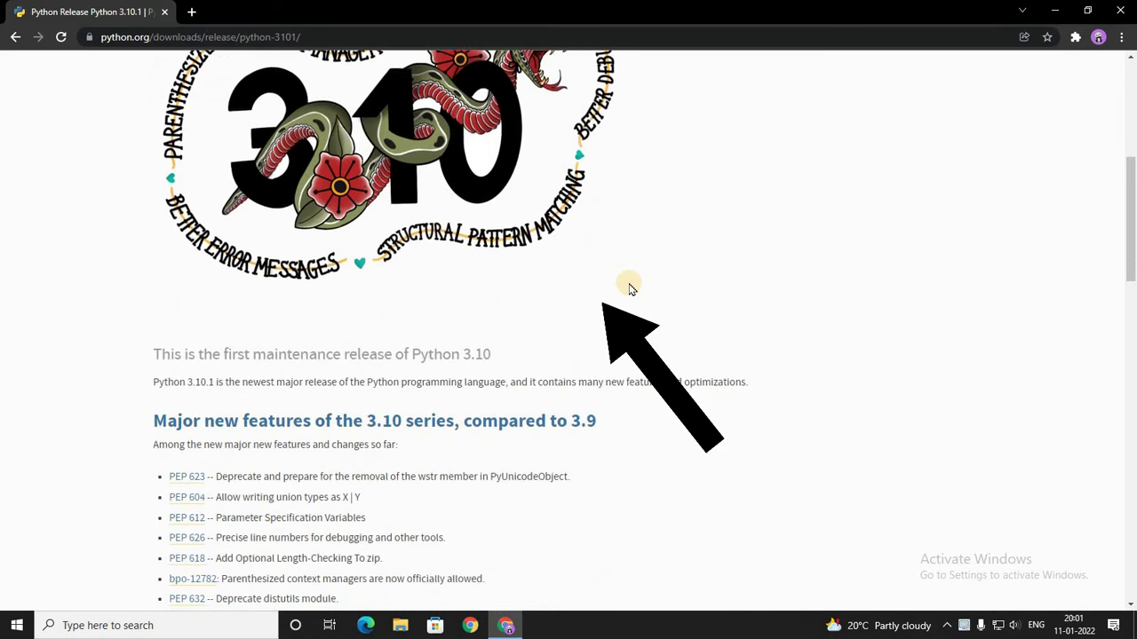
scroll(628, 289, down, 2)
scroll(629, 289, down, 8)
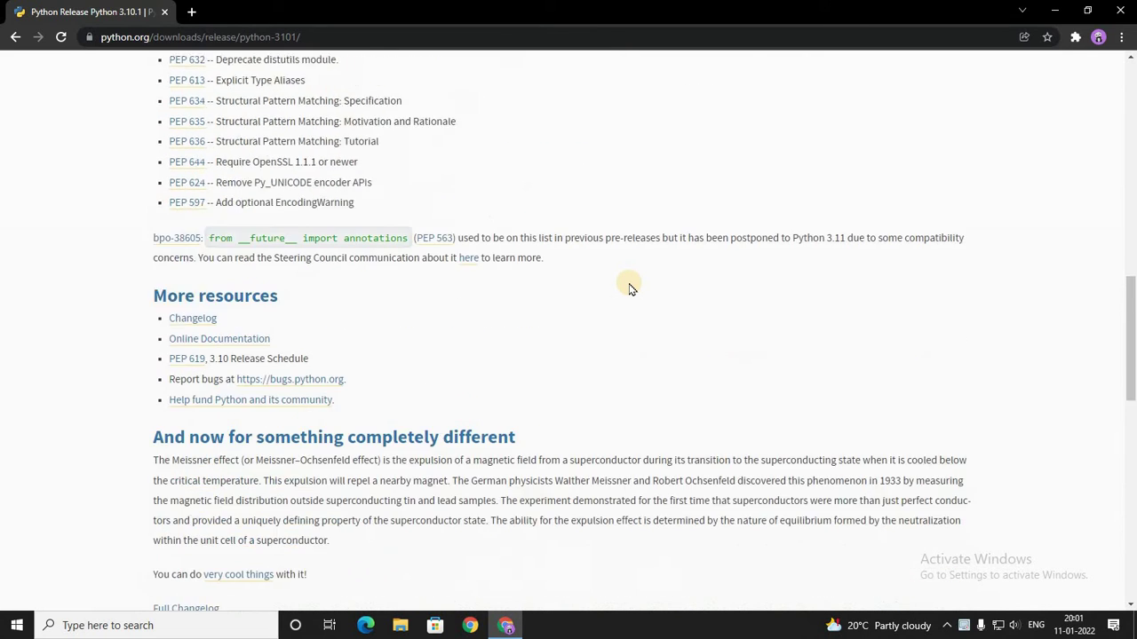
scroll(629, 288, down, 1)
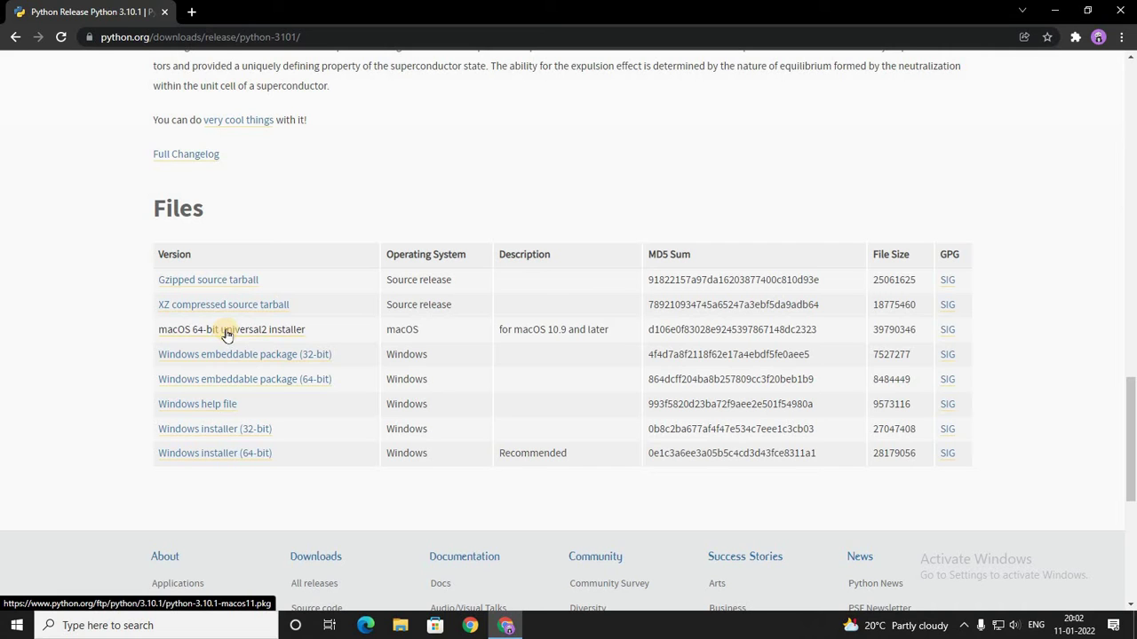
click(237, 454)
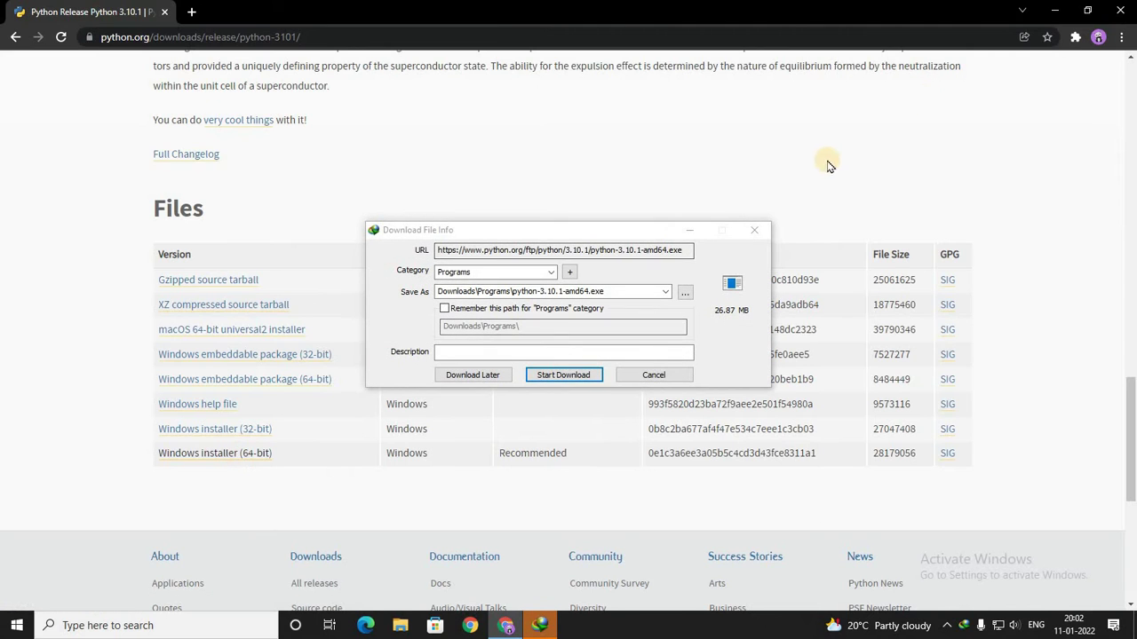
click(1054, 10)
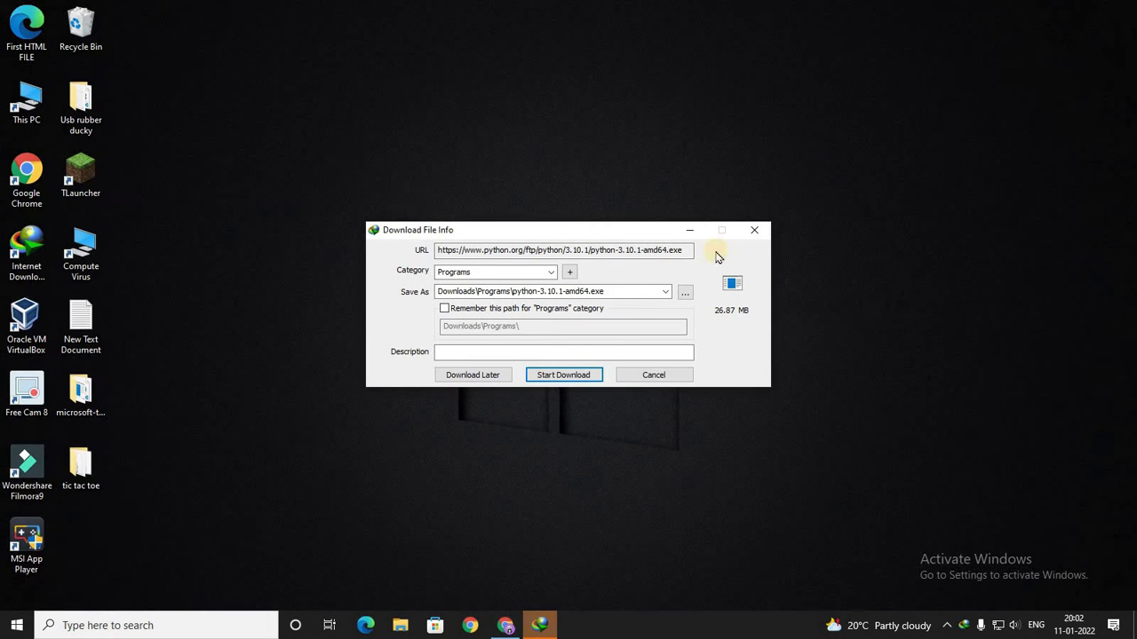
click(562, 375)
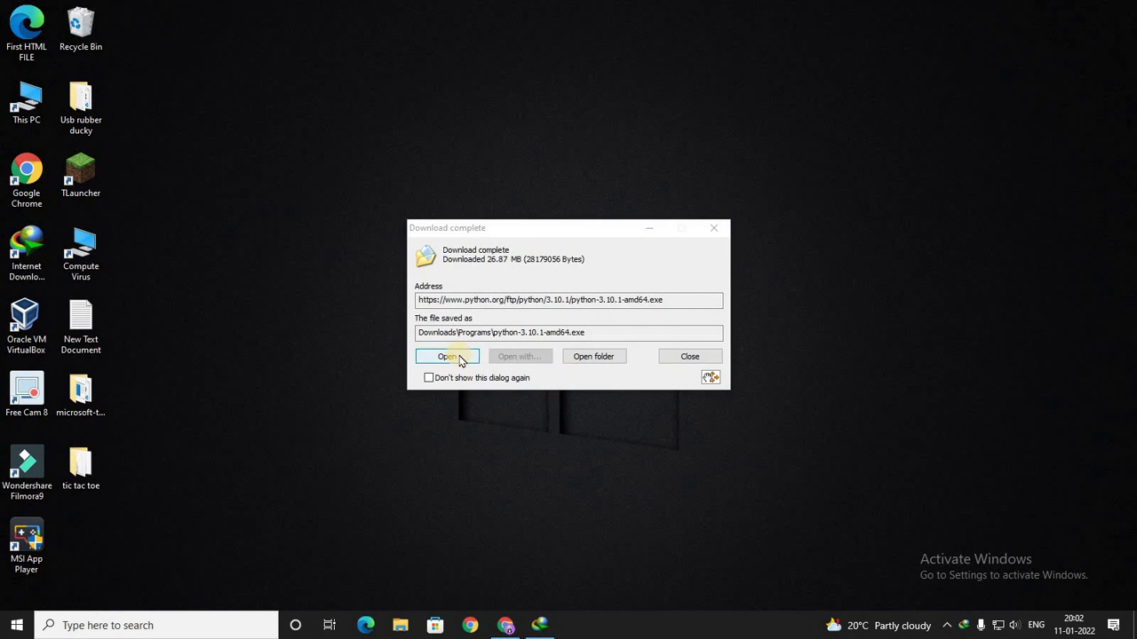
Run the downloaded Python installer, add Python 3.10 to PATH and choose a customized installation with all the optional features.
click(447, 356)
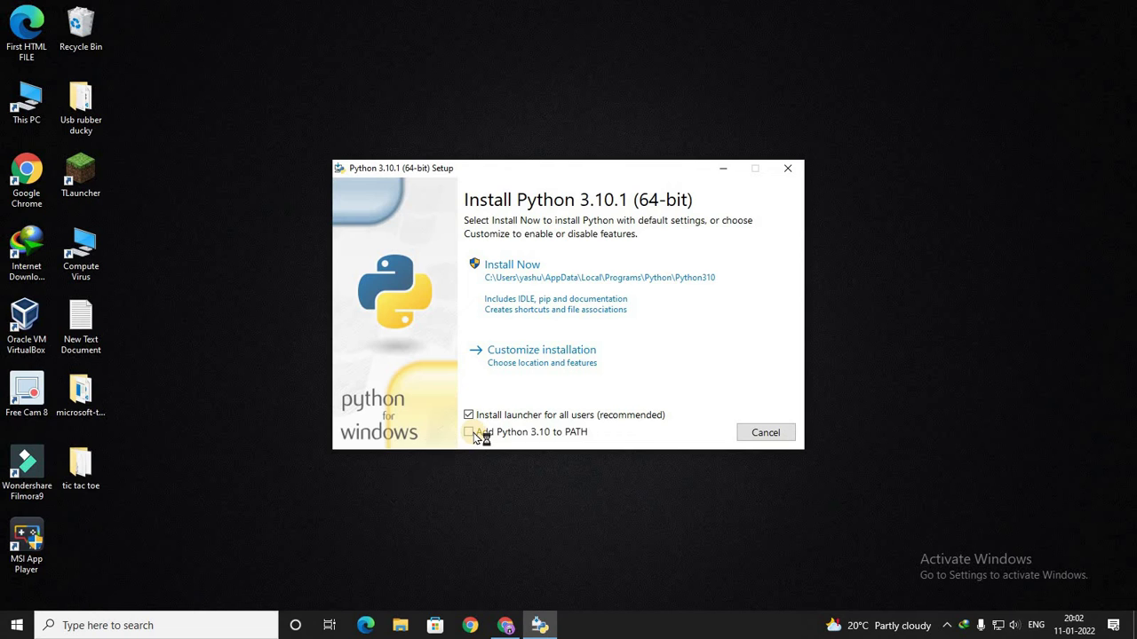
click(471, 434)
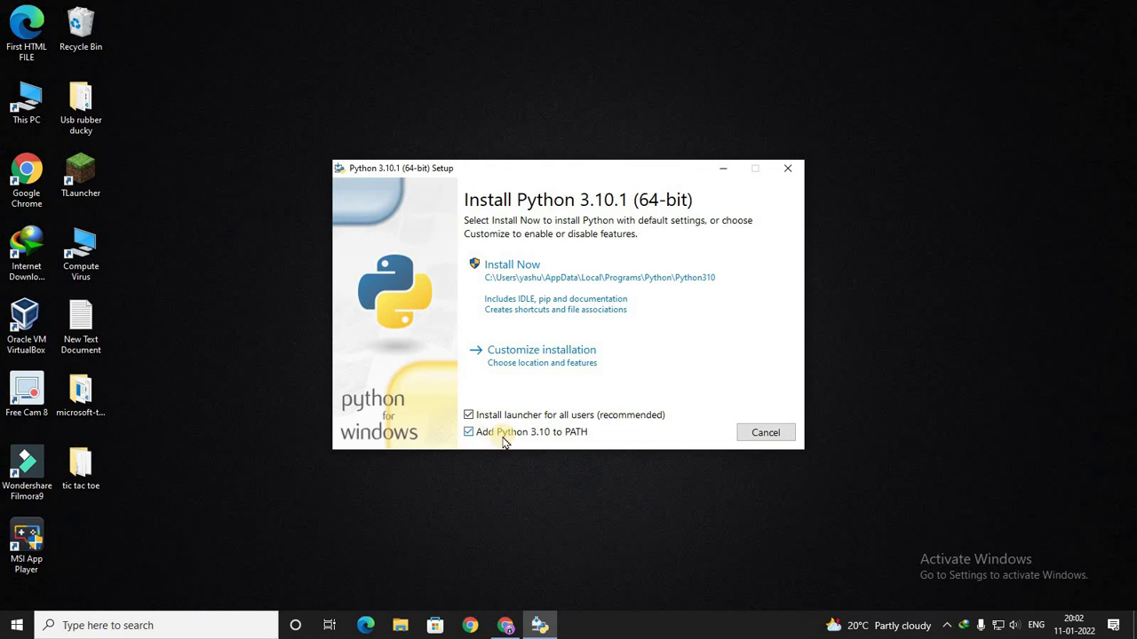
click(531, 355)
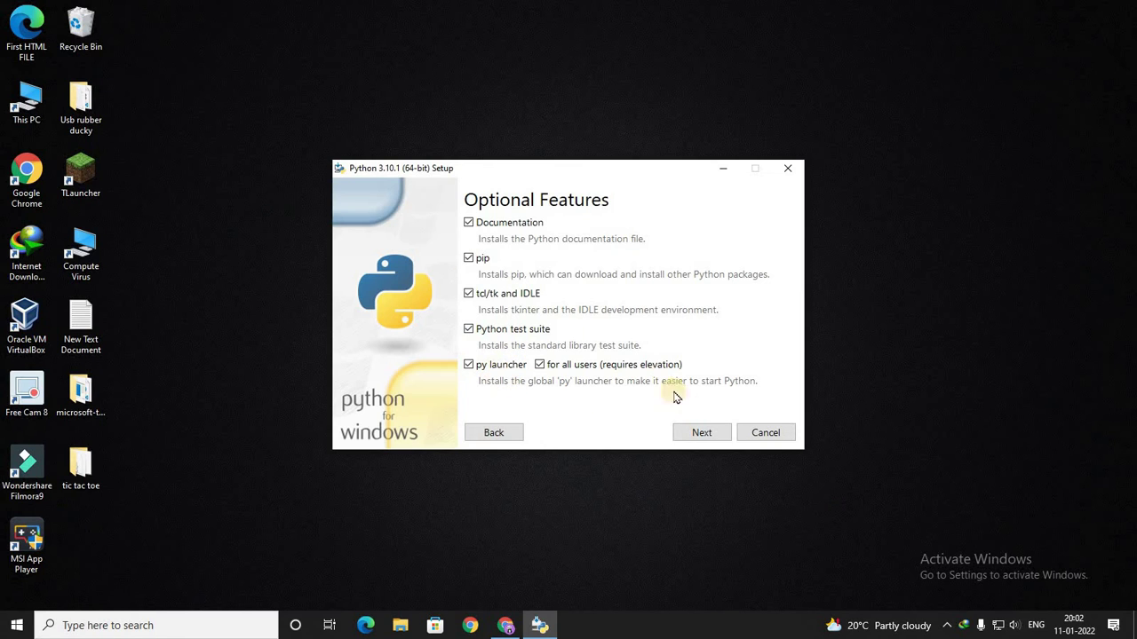
click(698, 436)
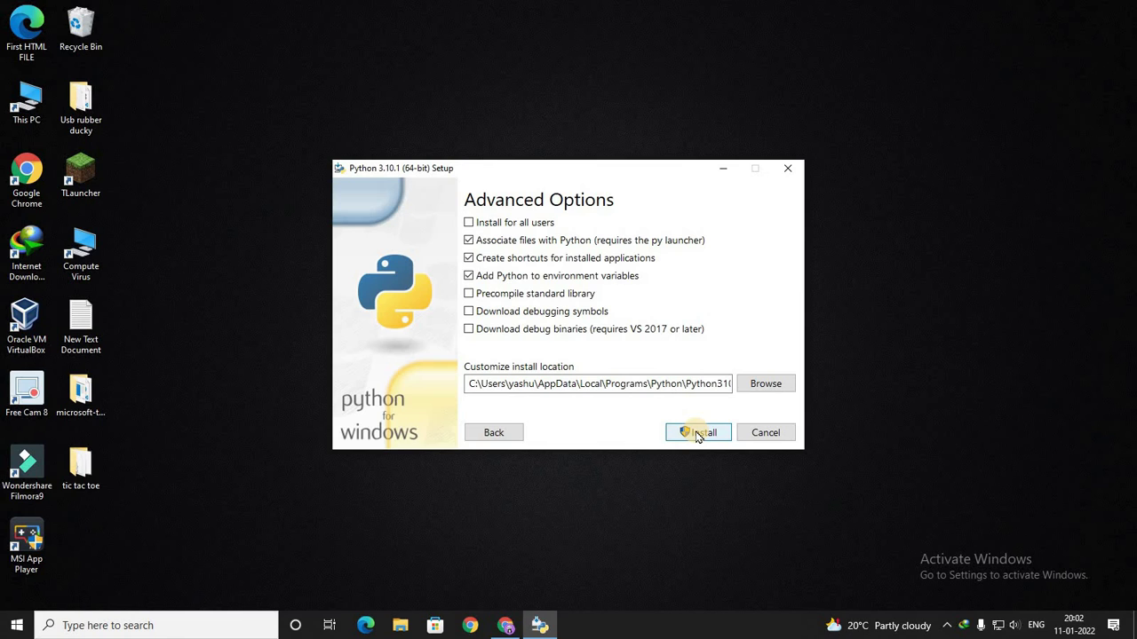
Enable installation for all users, install Python into C:\Program Files\Python310 and close the setup.
click(469, 223)
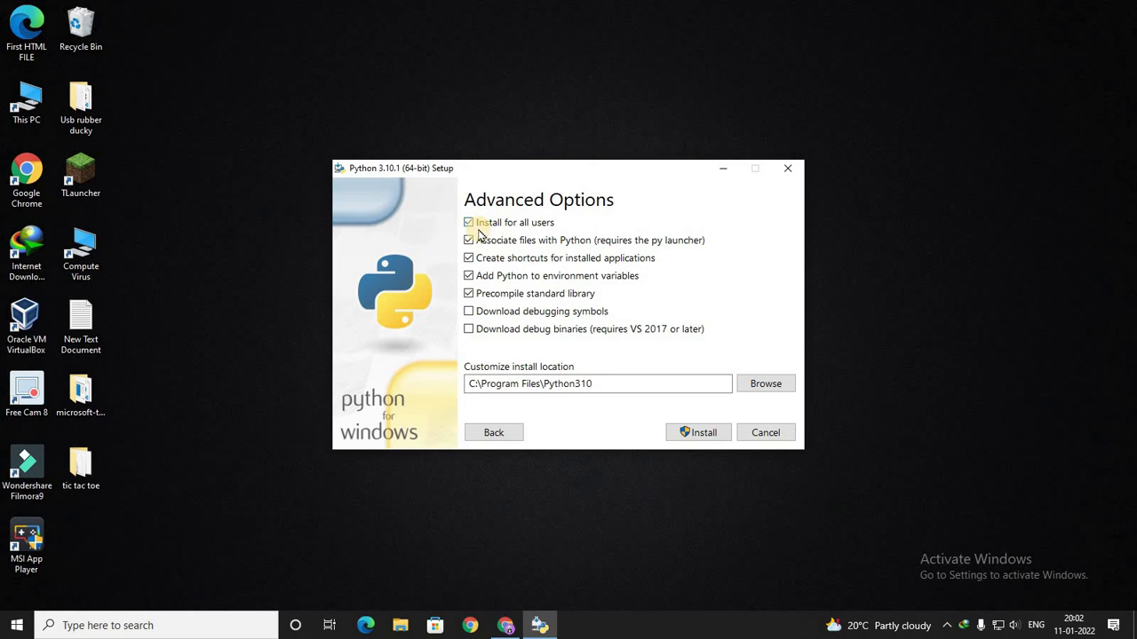
click(690, 440)
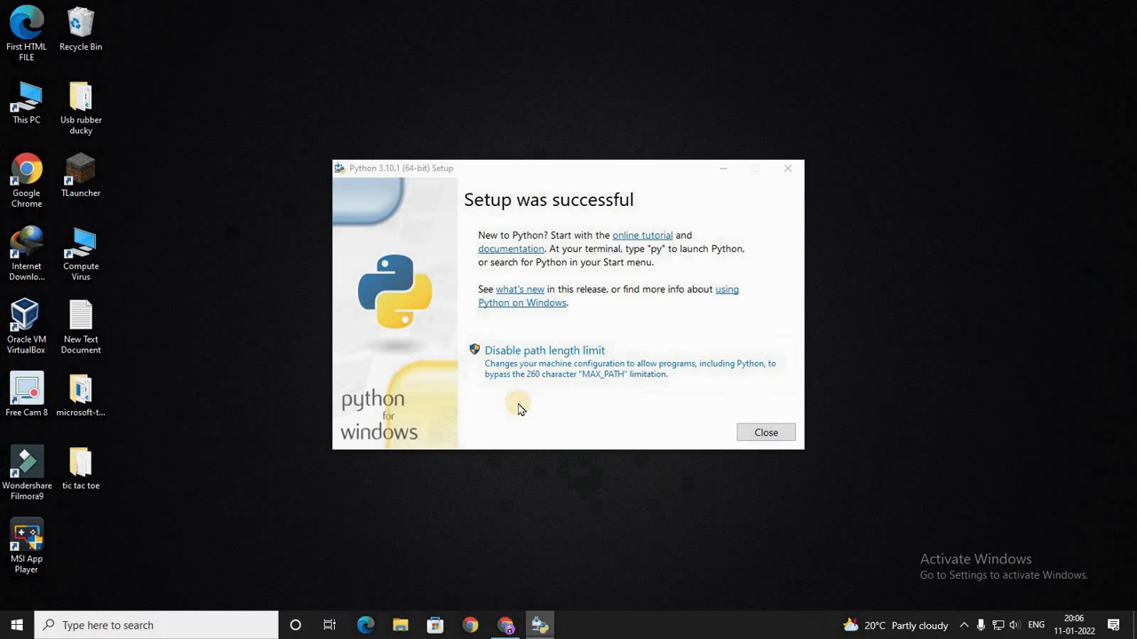
click(757, 432)
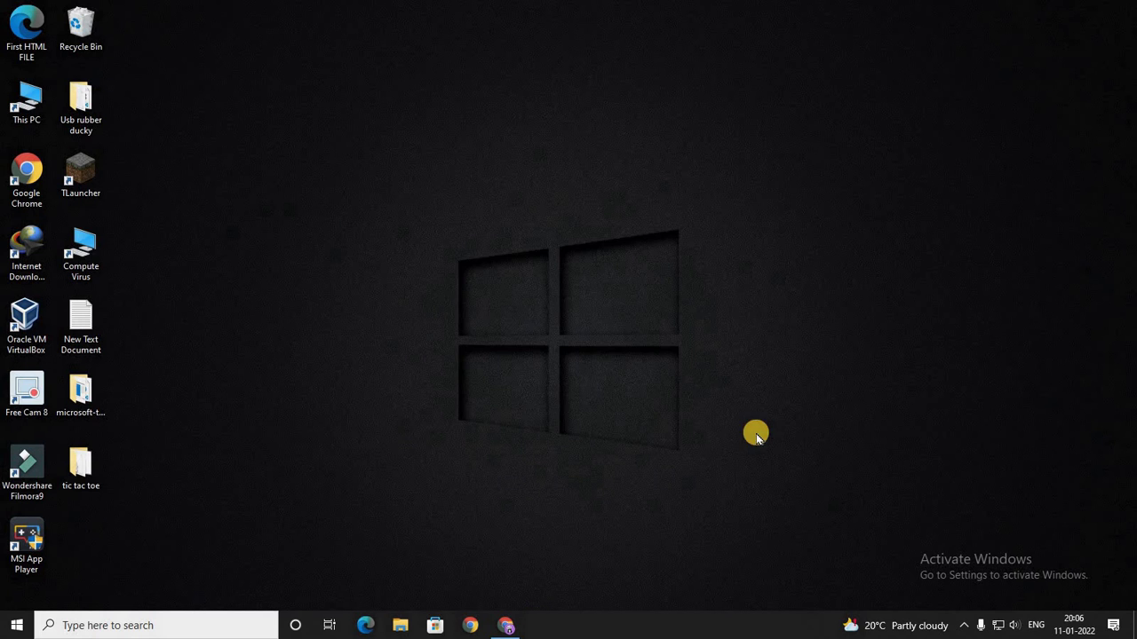
right_click(497, 275)
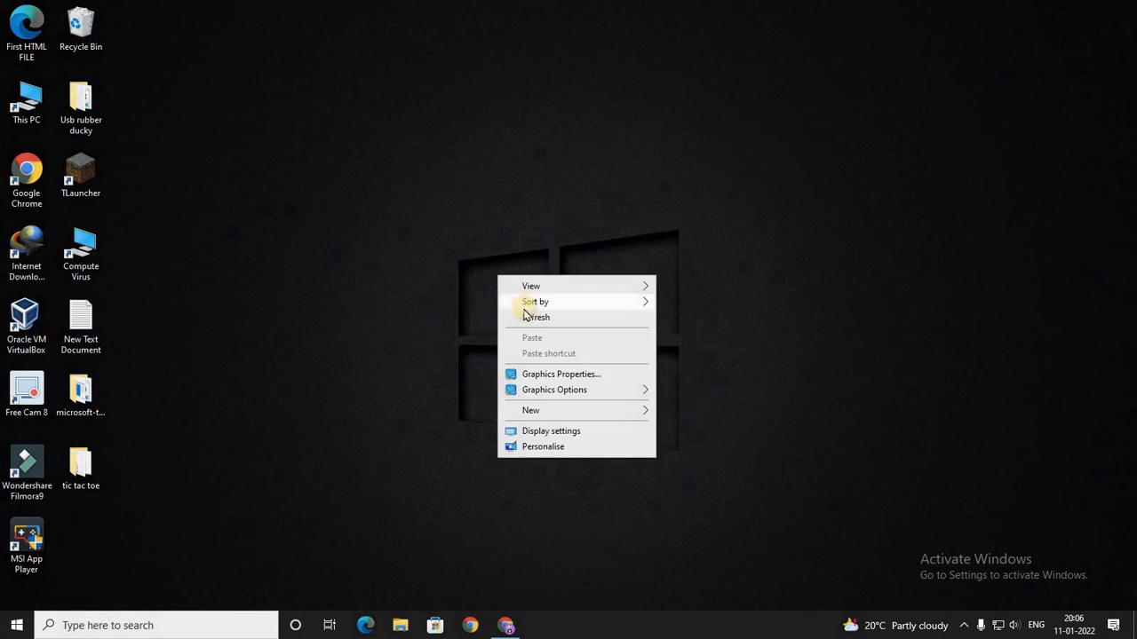
click(532, 318)
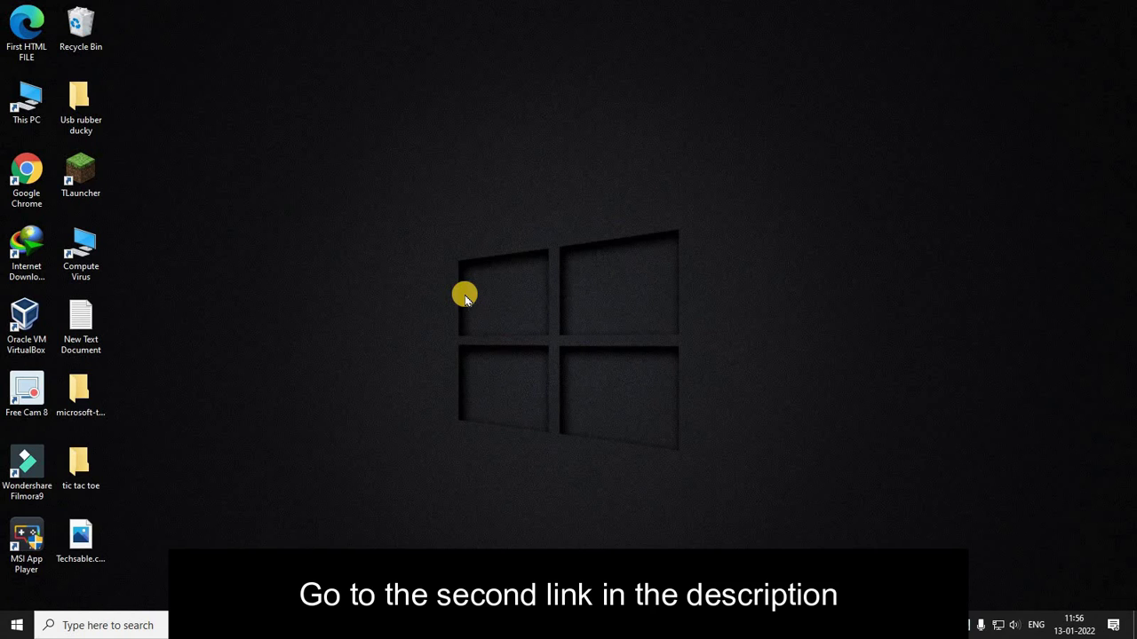
right_click(444, 243)
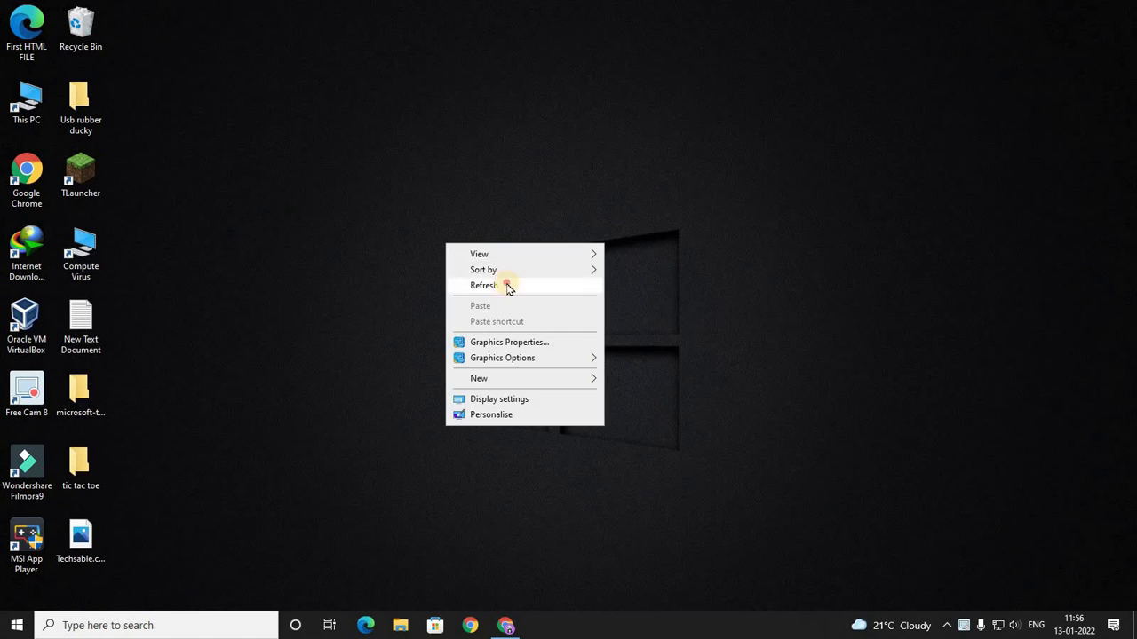
click(507, 287)
right_click(595, 195)
click(626, 238)
Switch to Chrome and request the Windows download of PyCharm Community from the JetBrains page.
click(505, 626)
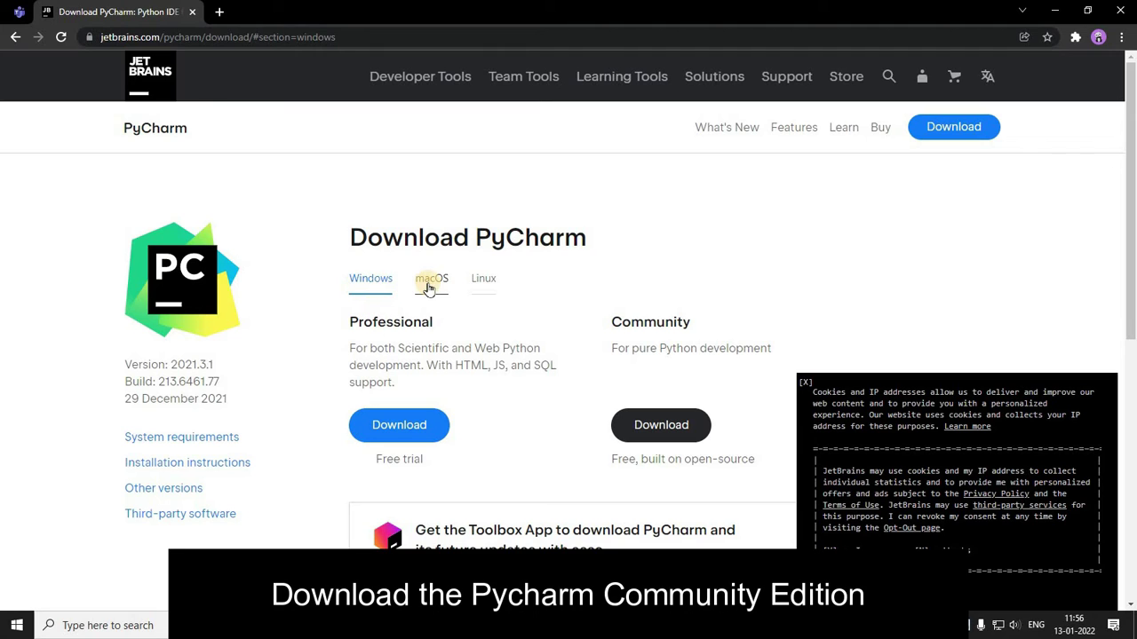
click(433, 281)
click(472, 279)
click(373, 279)
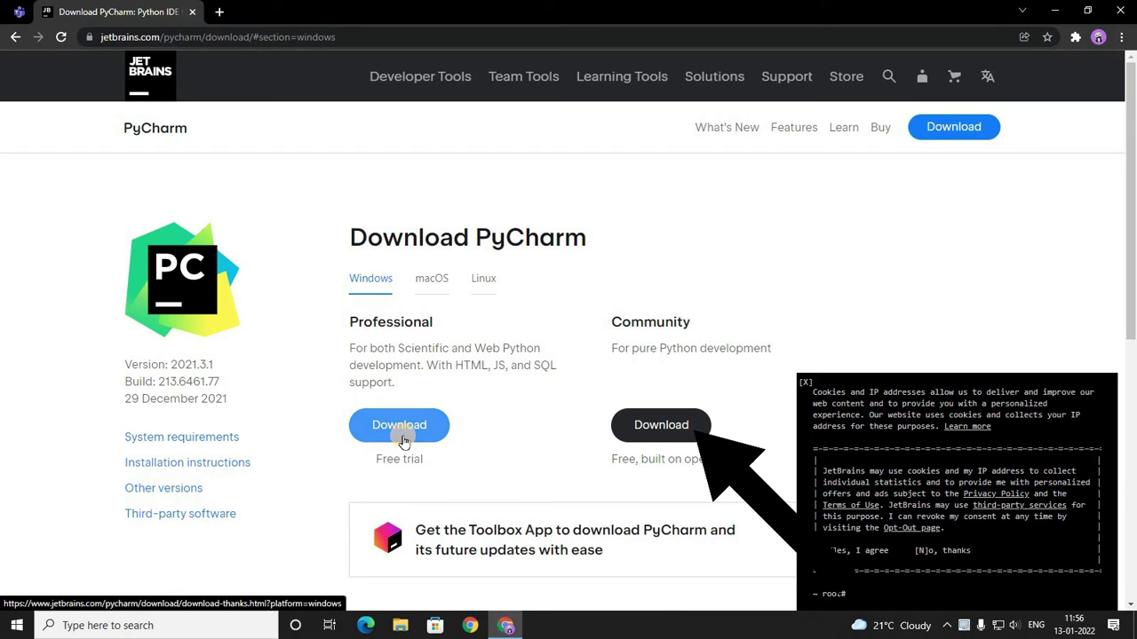
click(682, 425)
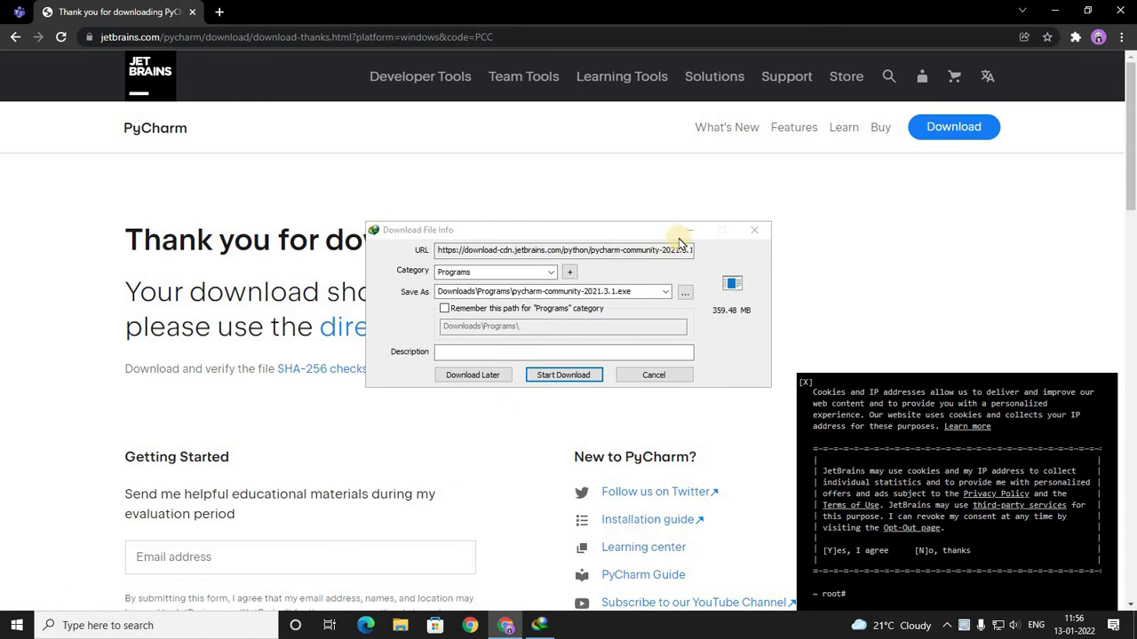
Minimize the browser and start downloading pycharm-community-2021.3.1.exe with the download manager's default save path.
click(689, 230)
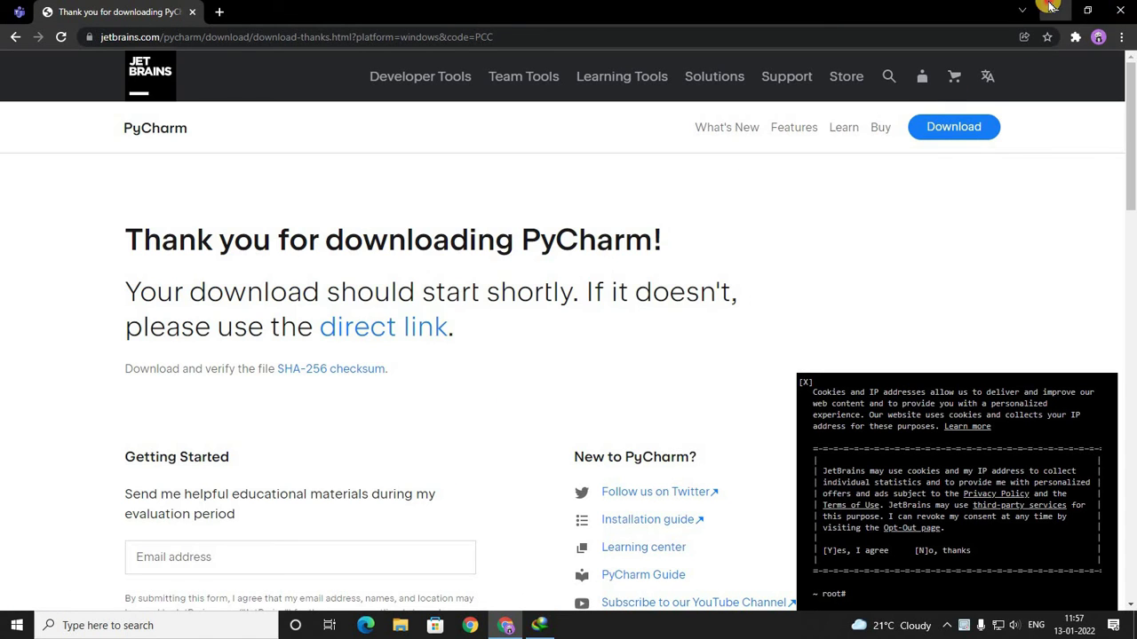
click(1115, 8)
click(539, 625)
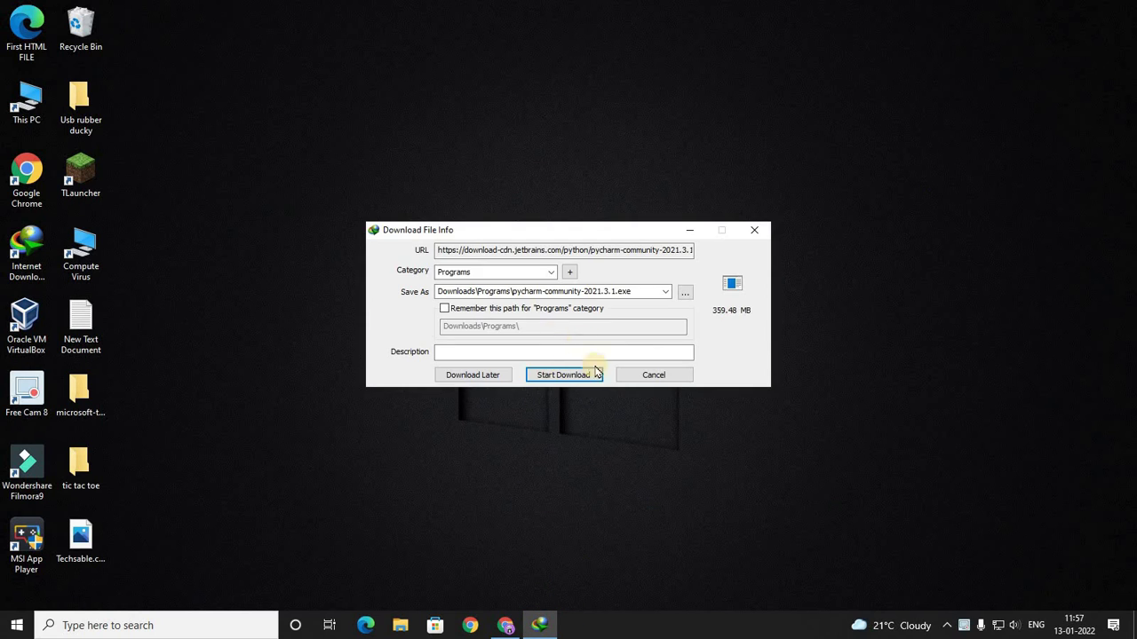
click(551, 376)
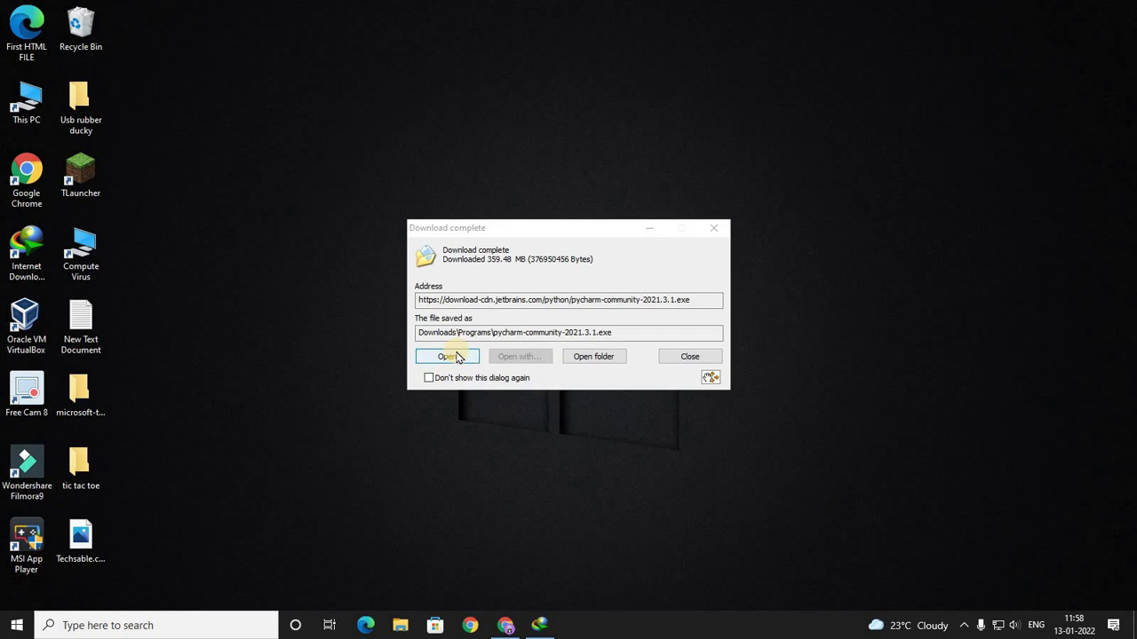
Install PyCharm Community Edition from the downloaded file in the default folder with a desktop shortcut, and finish setup without running it.
click(447, 356)
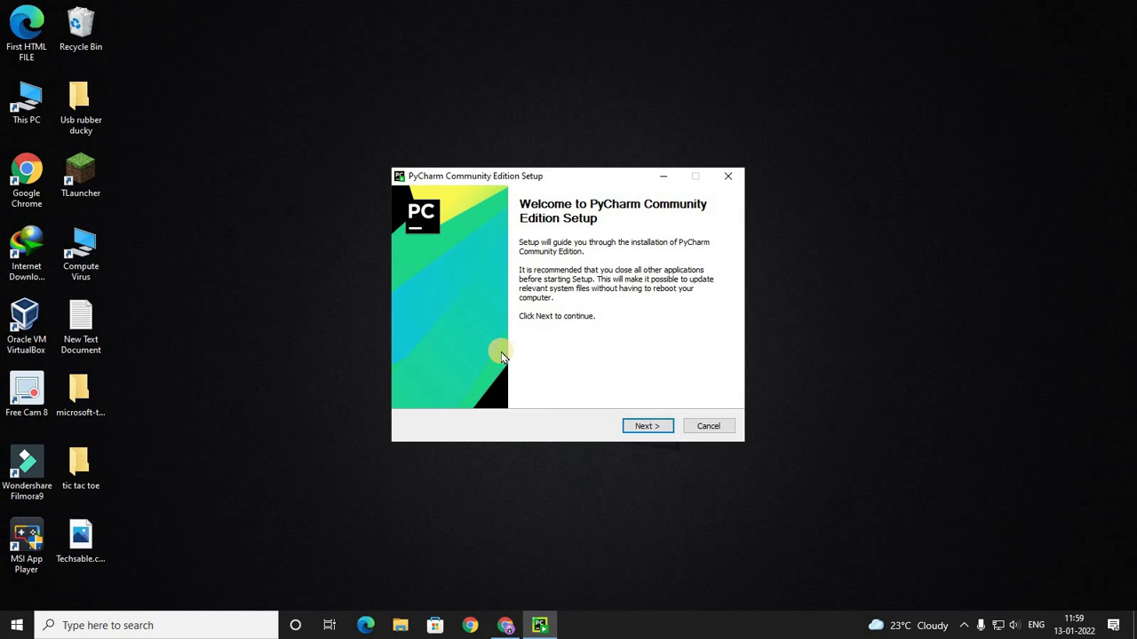
click(645, 427)
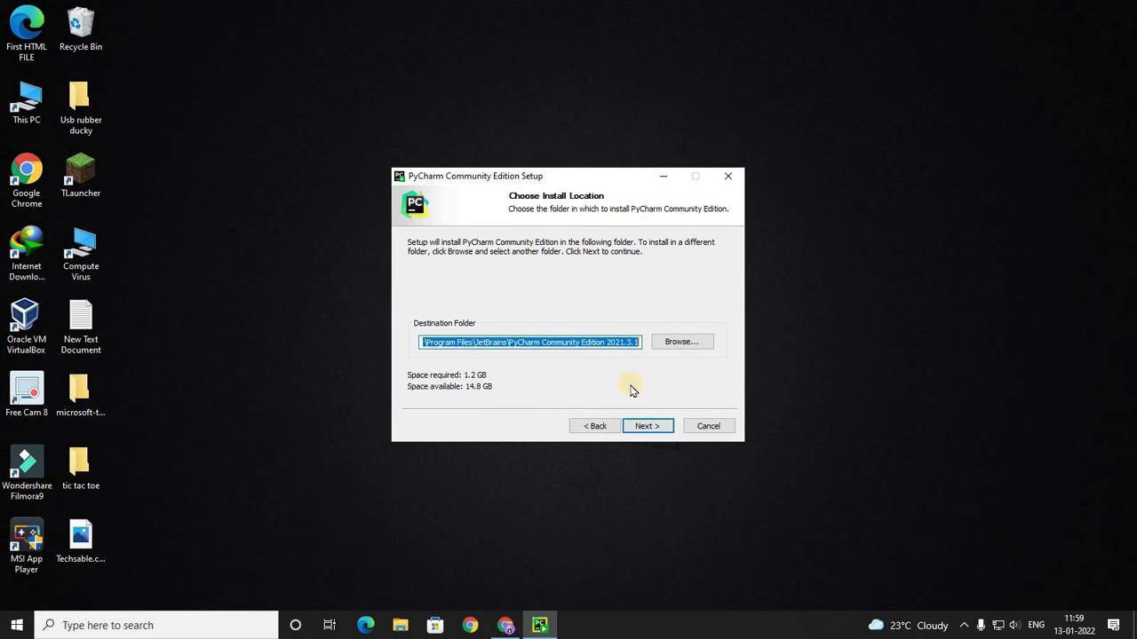
click(638, 428)
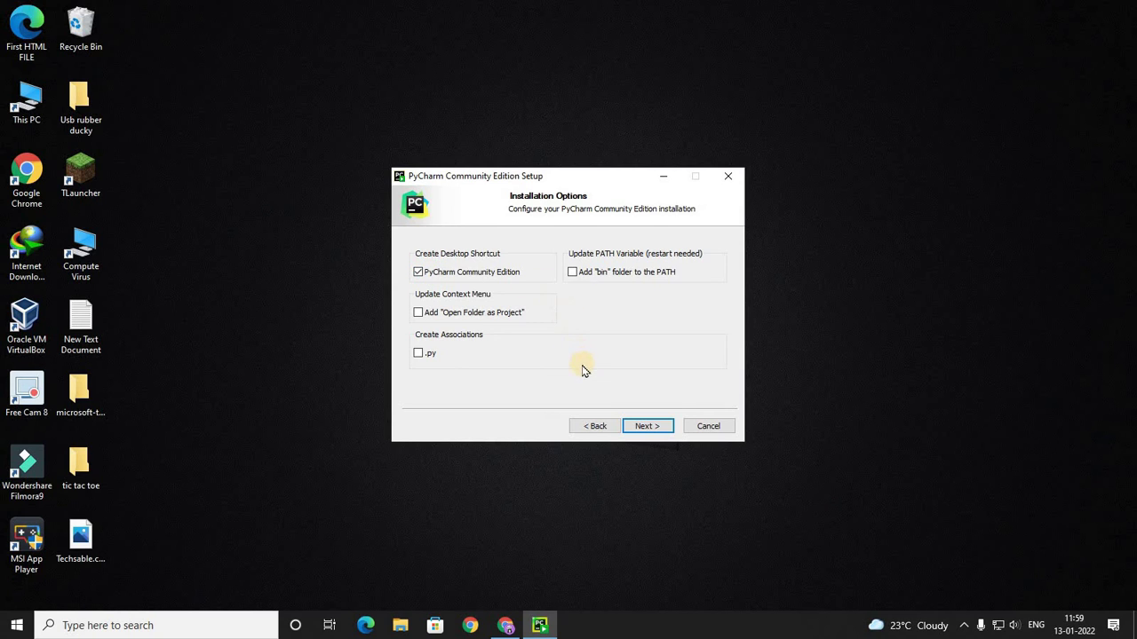
click(645, 426)
click(647, 427)
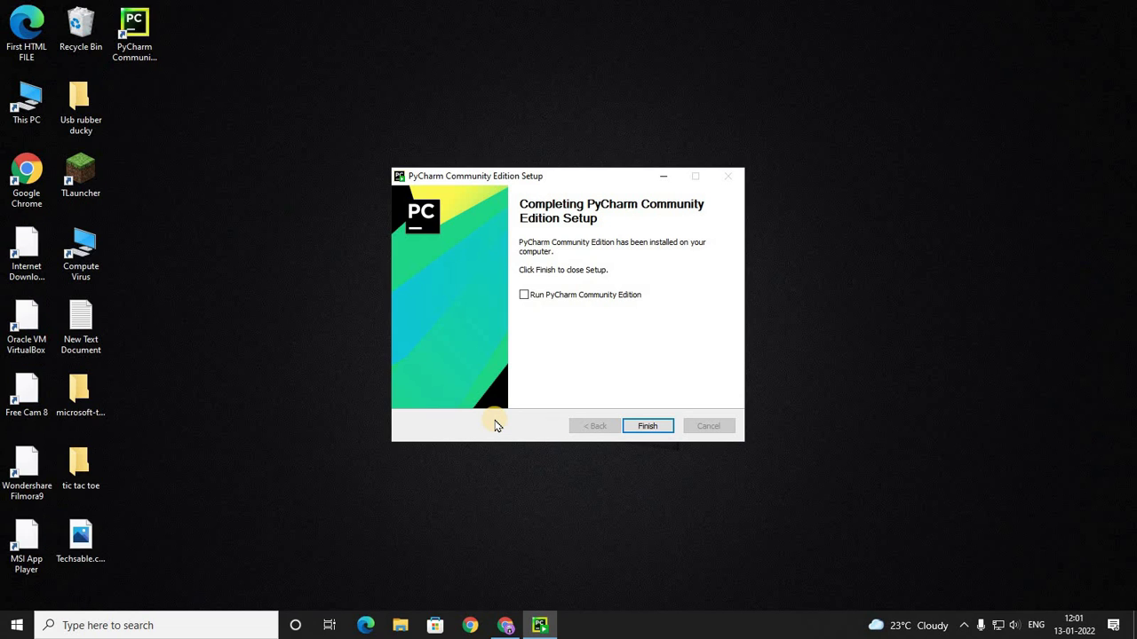
click(652, 425)
right_click(476, 126)
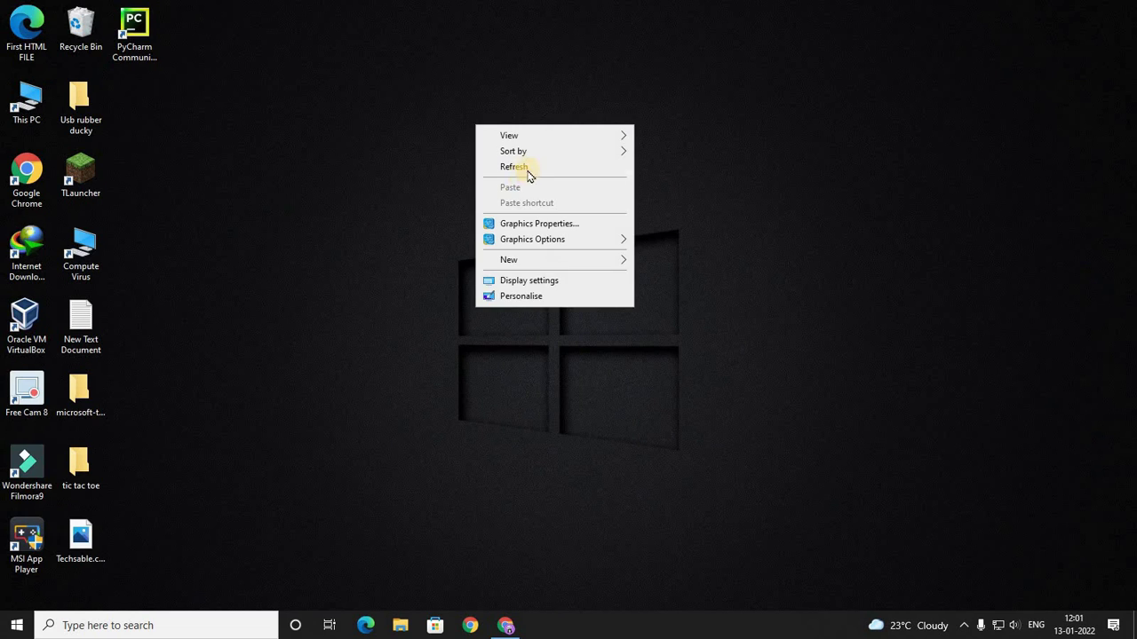
click(527, 175)
right_click(482, 180)
click(507, 220)
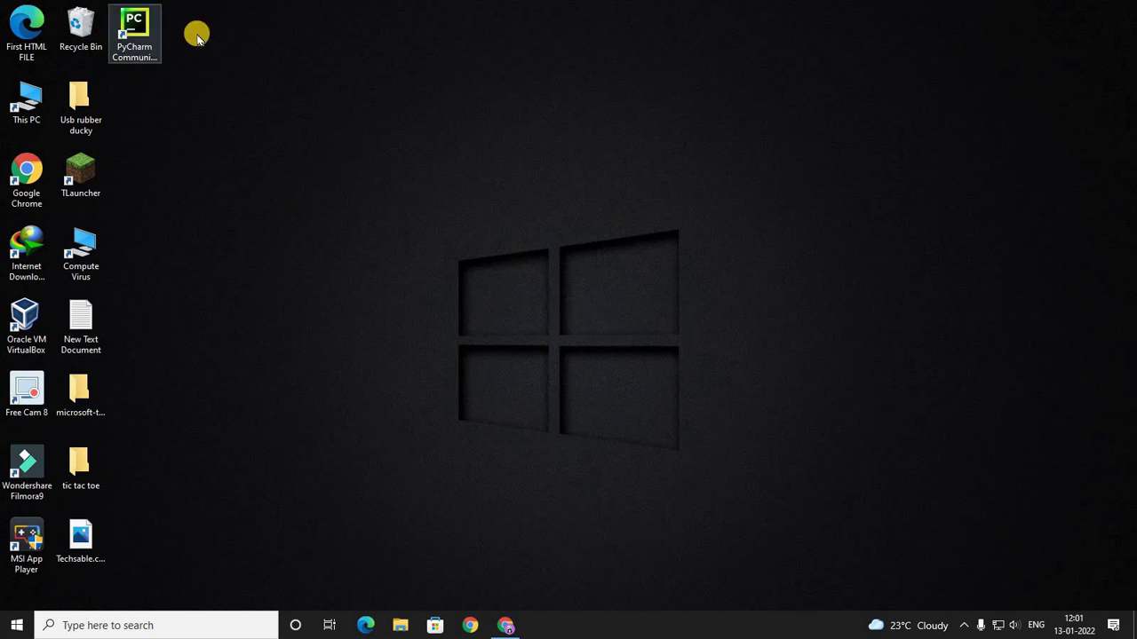
right_click(393, 83)
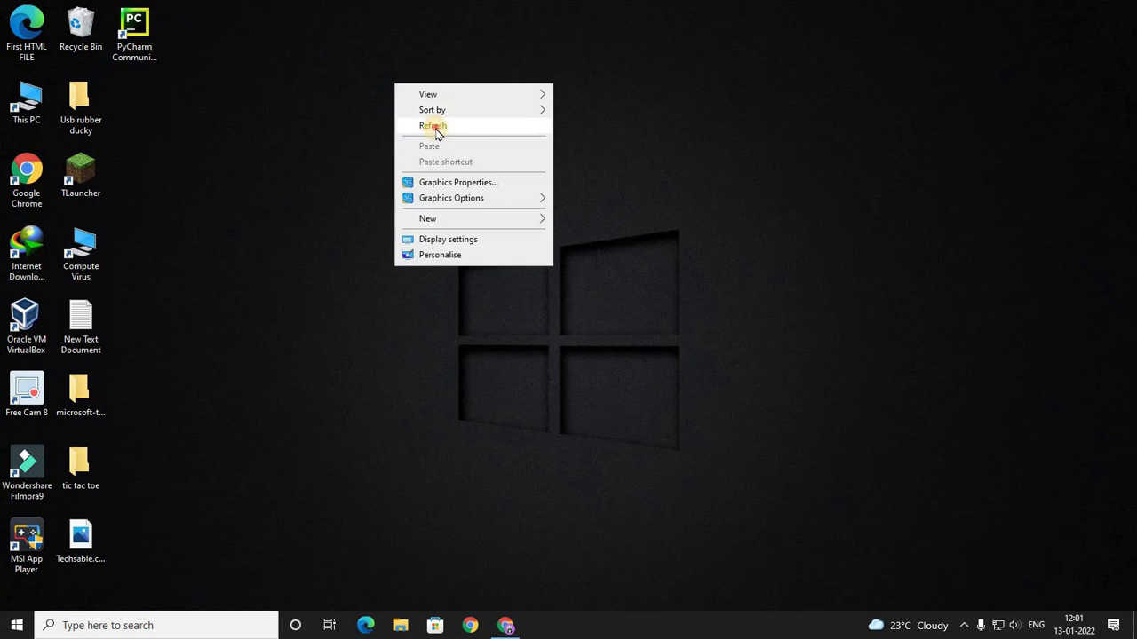
click(435, 127)
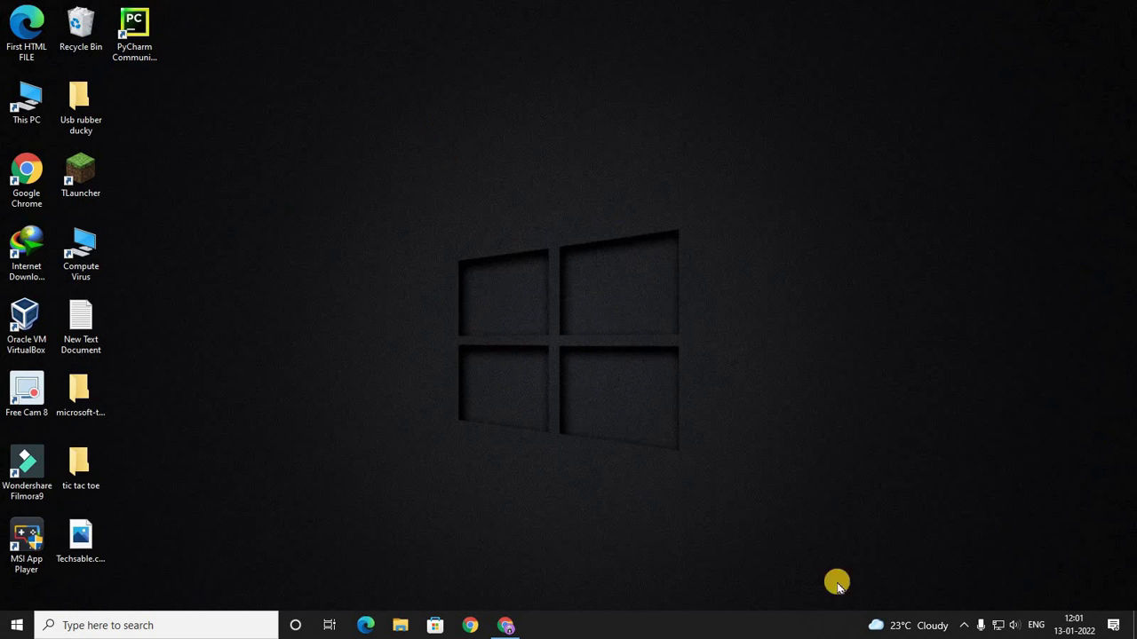